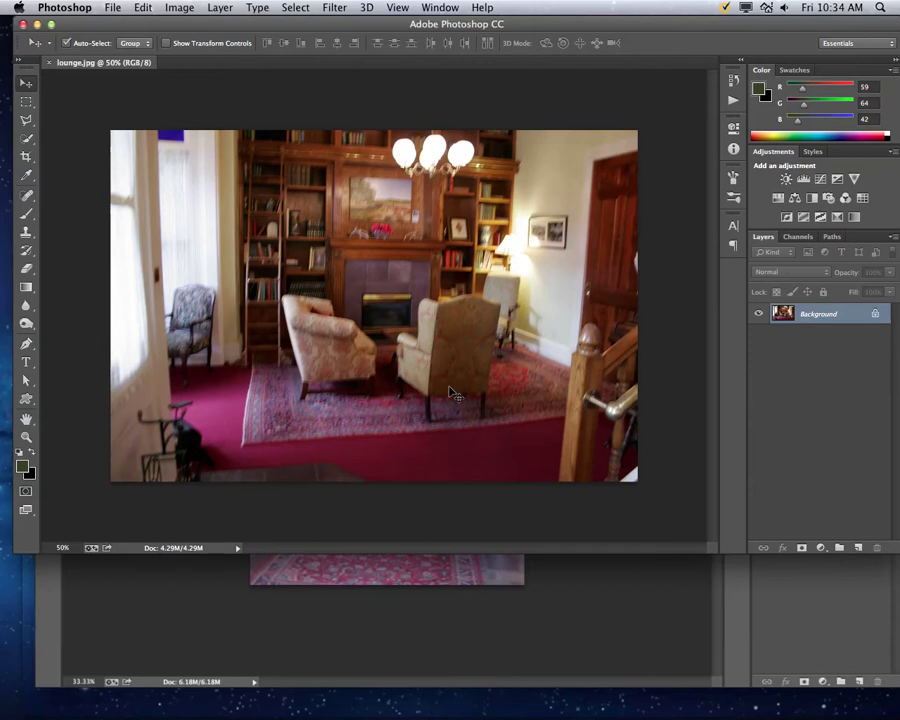
Apply Unsharp Mask to lounge.jpg with Amount 68%, Radius 3.8 pixels and Threshold 28 levels.
click(327, 8)
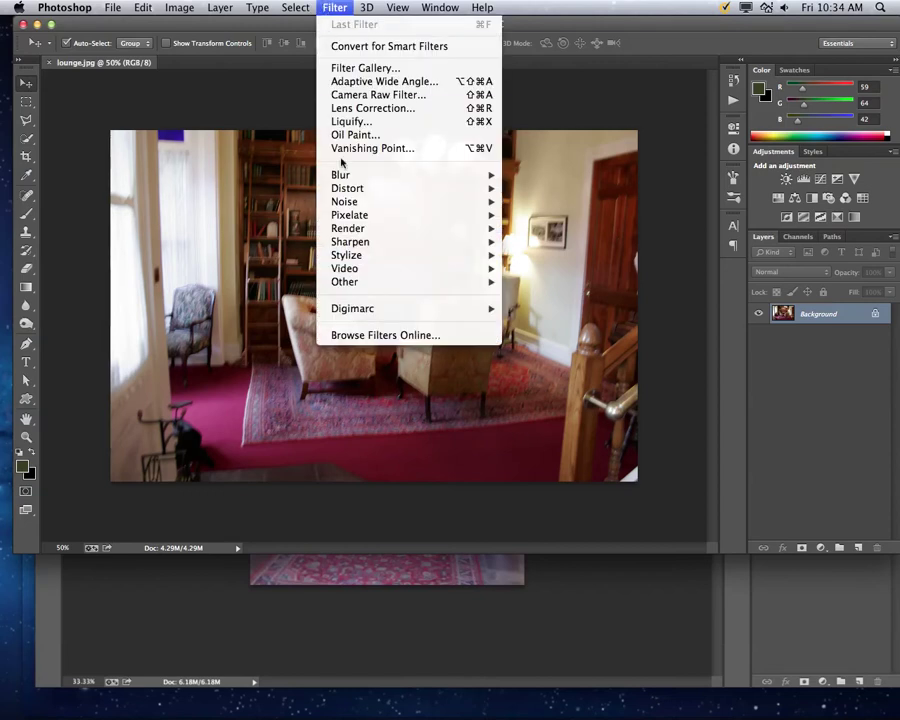
mouse_move(435, 243)
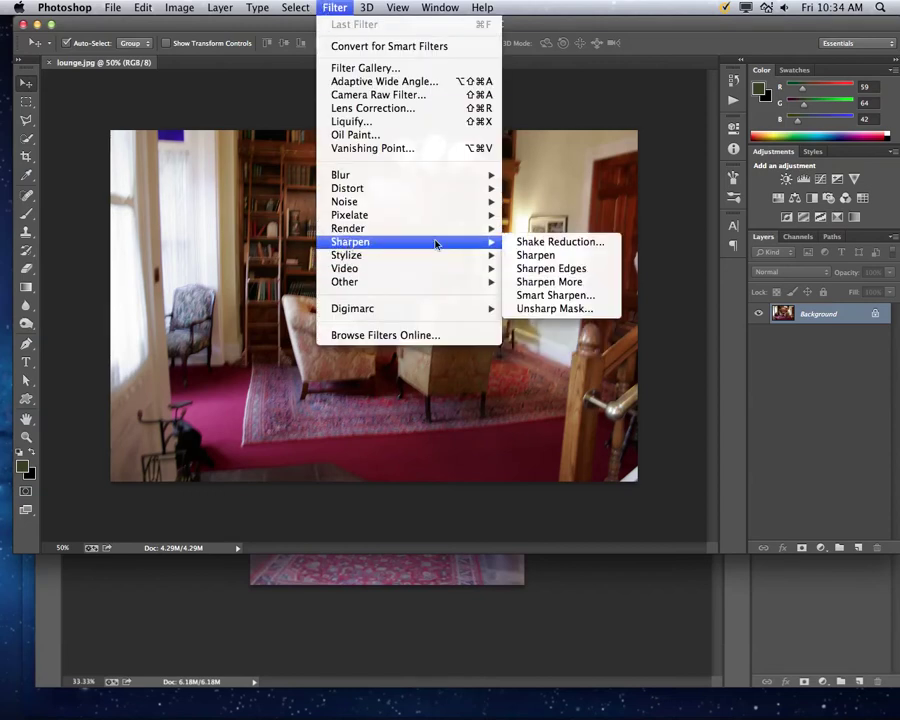
click(542, 311)
drag(482, 199, 745, 116)
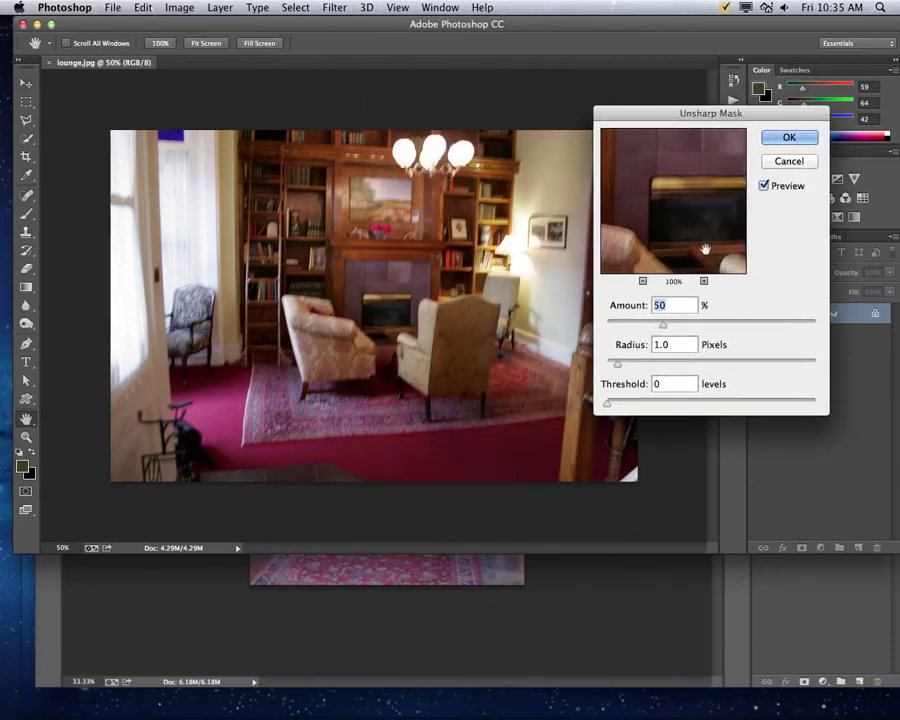
drag(664, 325, 683, 327)
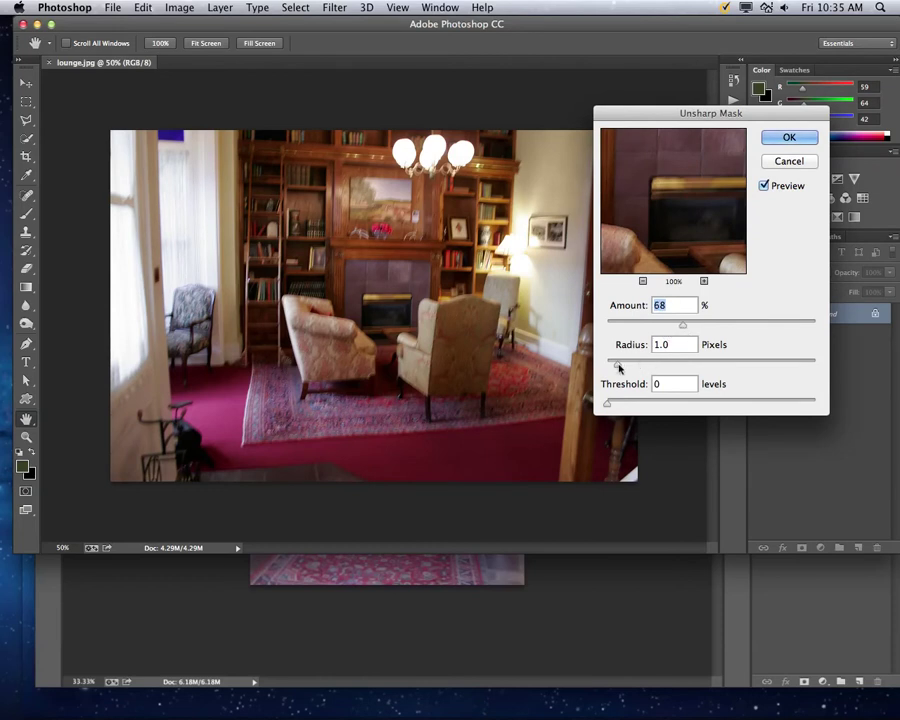
drag(619, 367, 649, 368)
drag(692, 196, 661, 220)
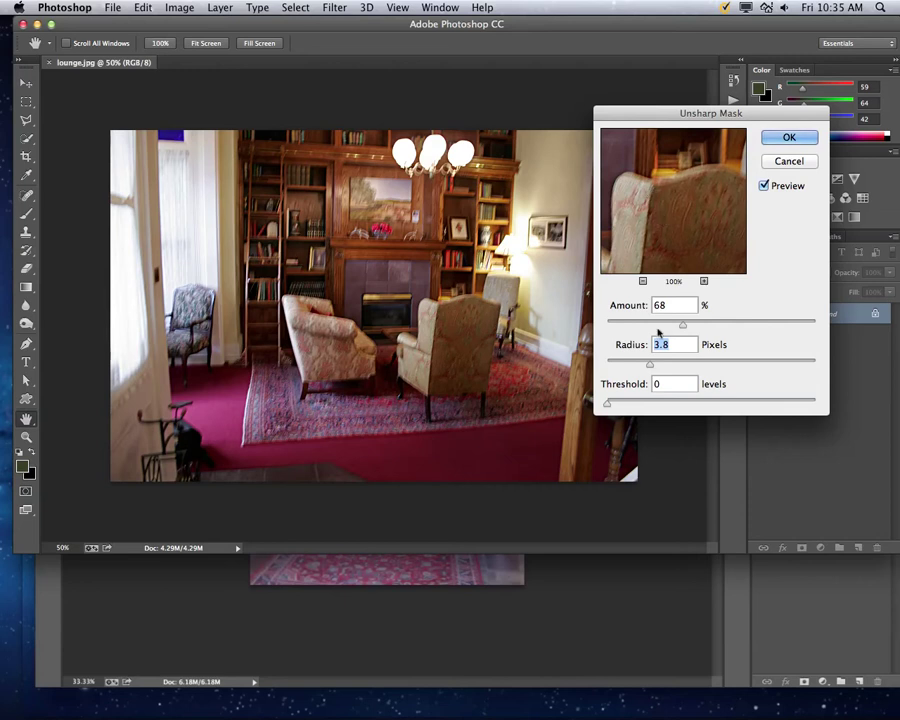
drag(607, 406, 681, 412)
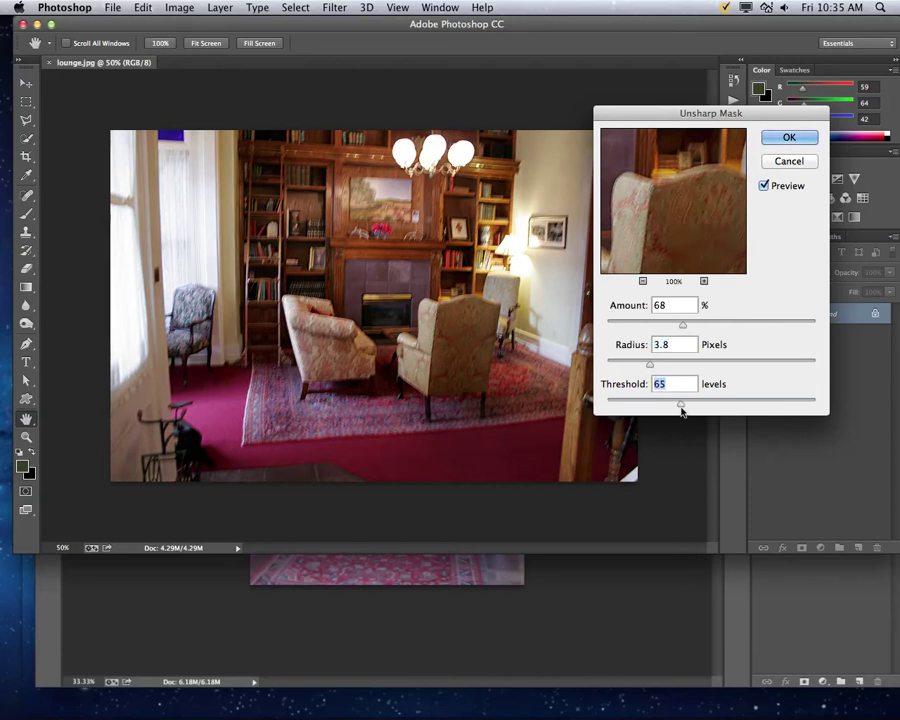
drag(681, 408, 639, 408)
click(789, 137)
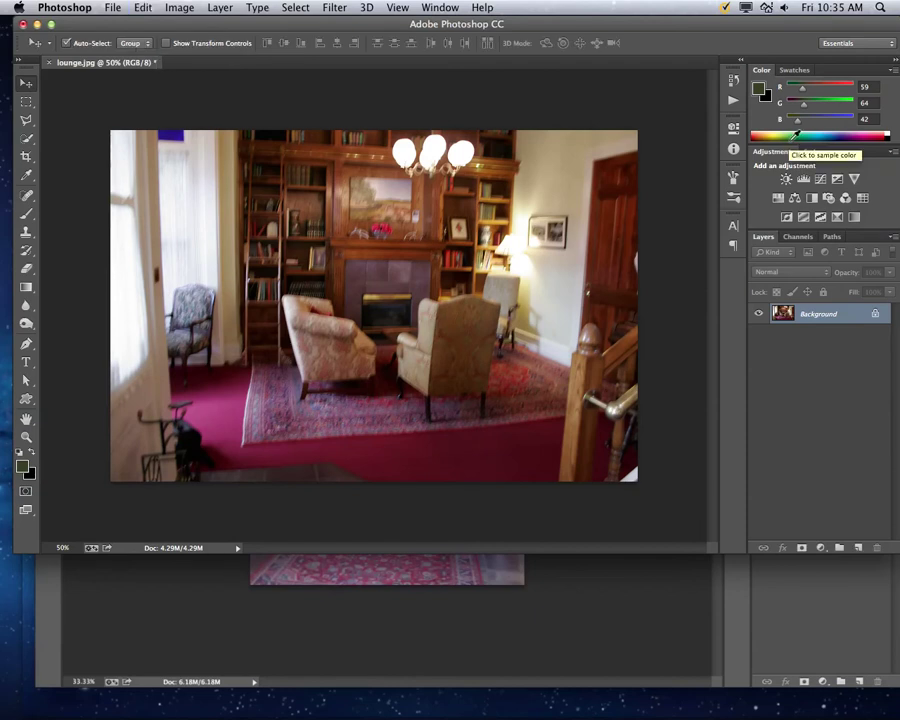
Revert lounge.jpg to its saved state and convert the Background layer into Layer 0.
double_click(800, 316)
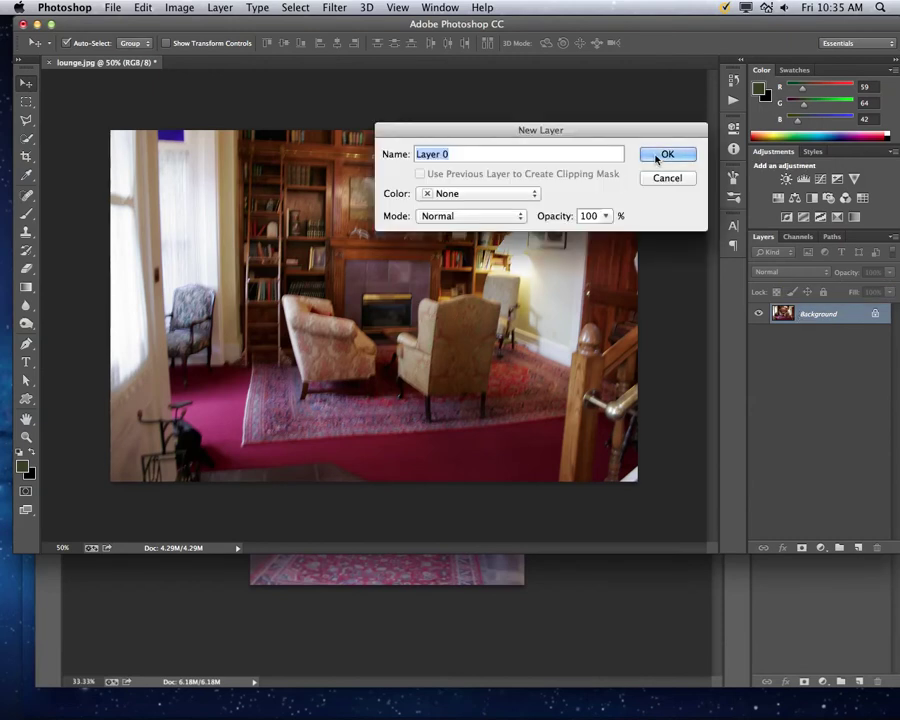
click(655, 156)
click(112, 8)
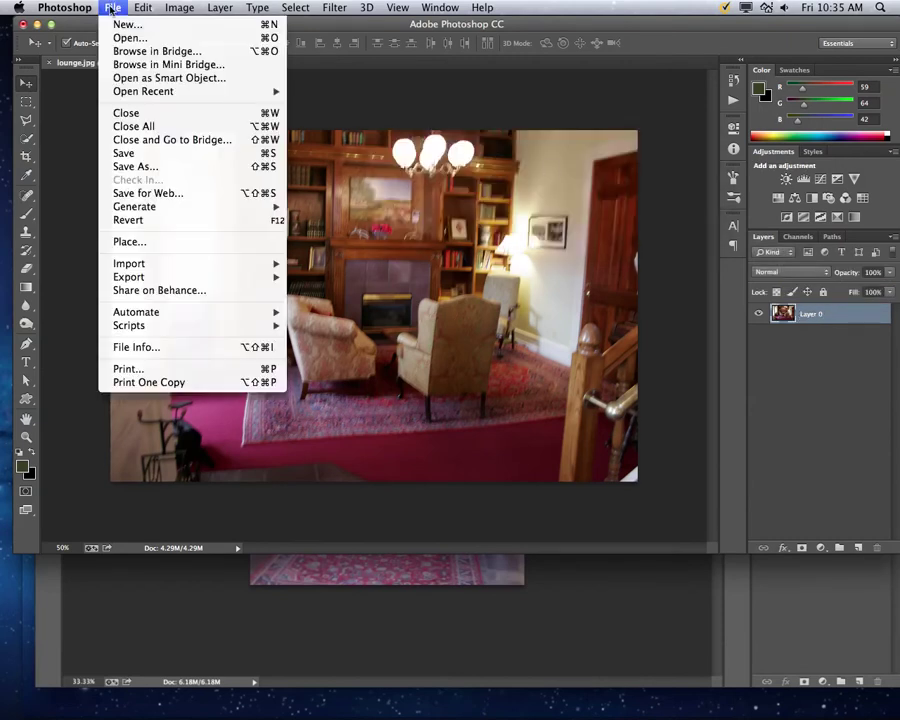
click(126, 220)
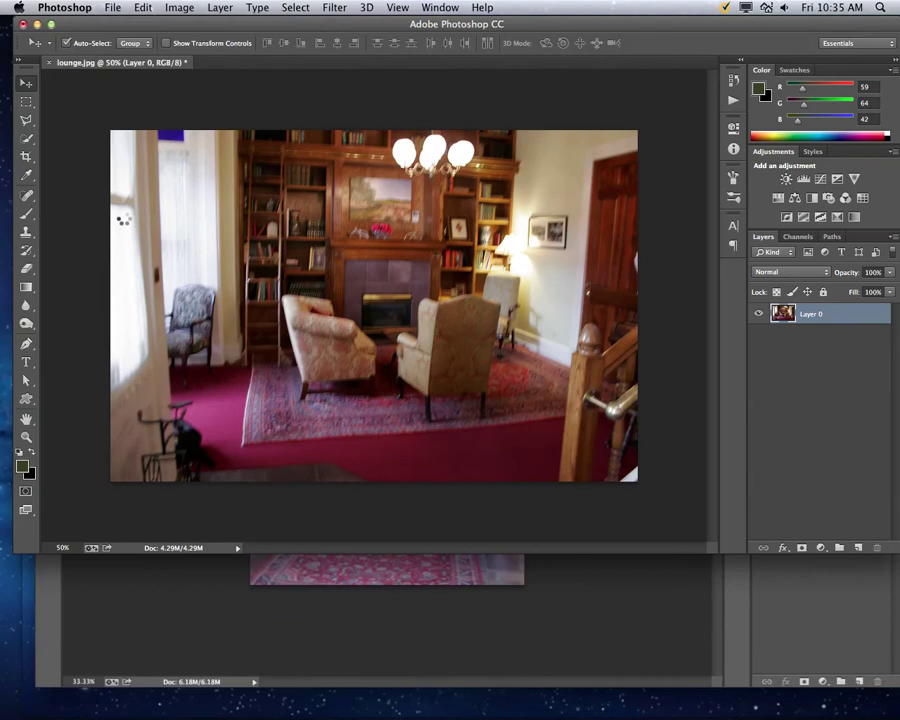
double_click(822, 315)
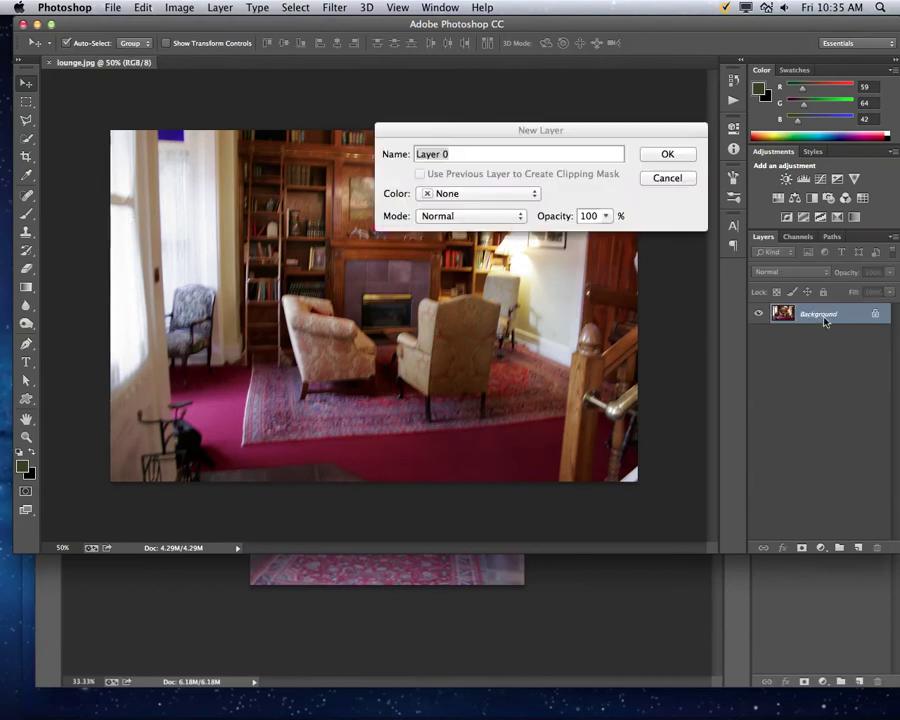
click(655, 155)
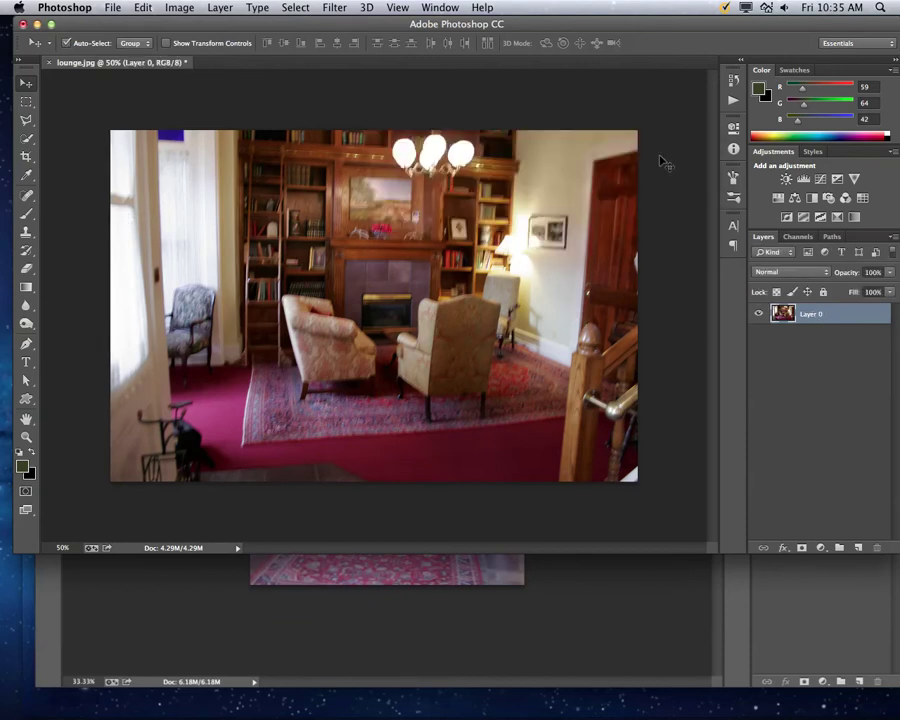
Reapply the last Unsharp Mask filter to Layer 0 from the top of the Filter menu.
click(338, 7)
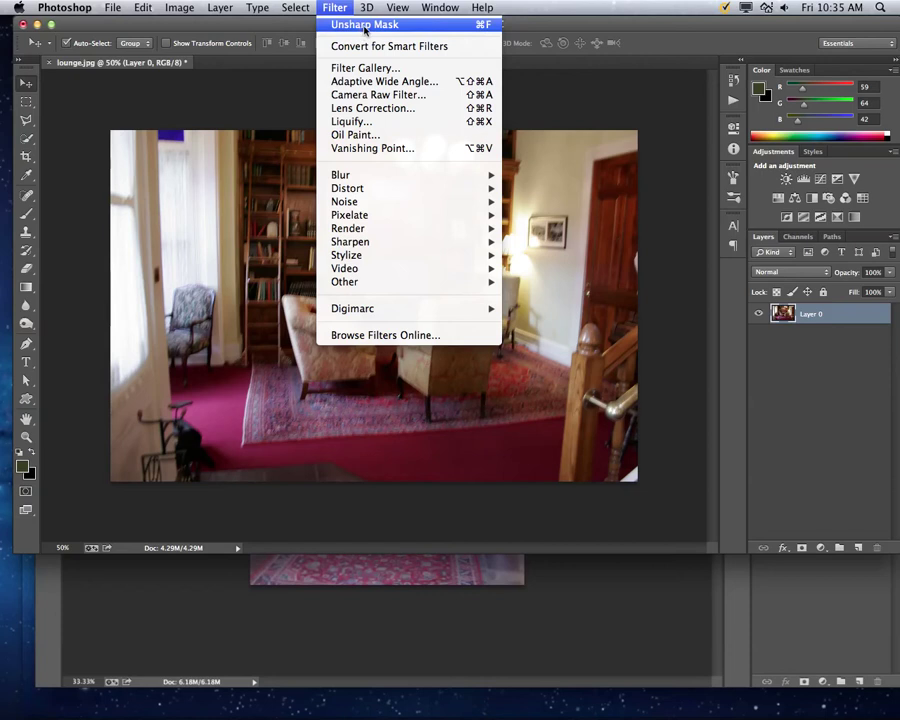
click(364, 27)
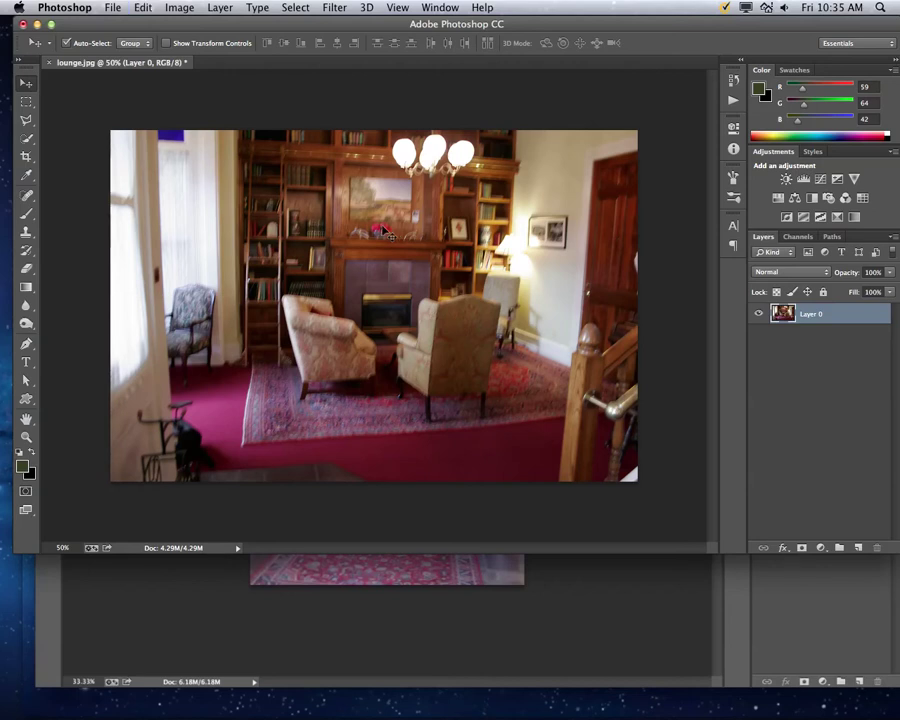
click(26, 324)
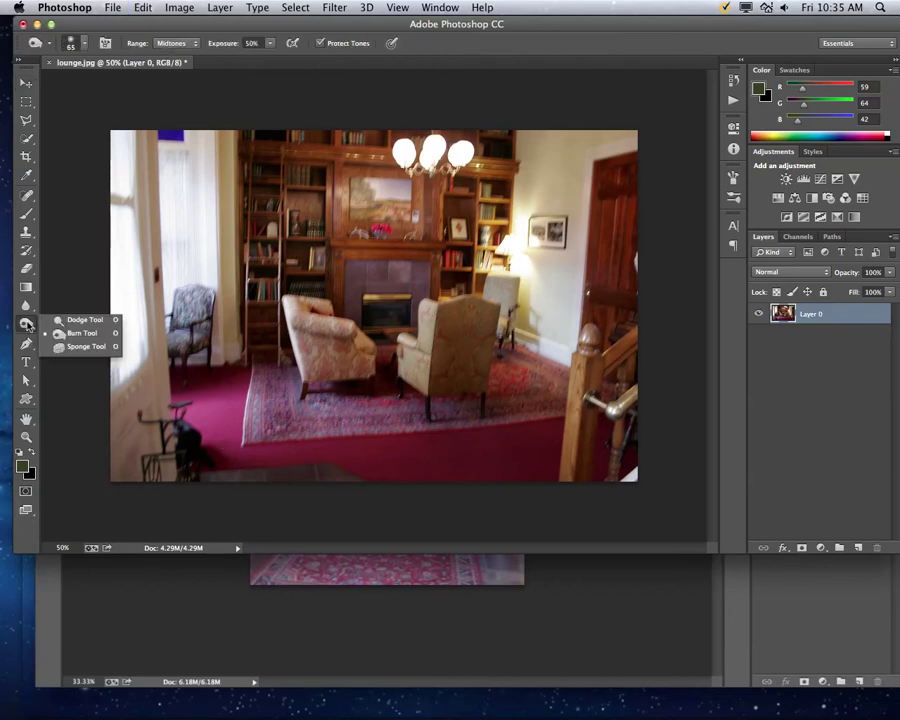
Select the Sharpen tool and enlarge its brush size to 100.
click(29, 313)
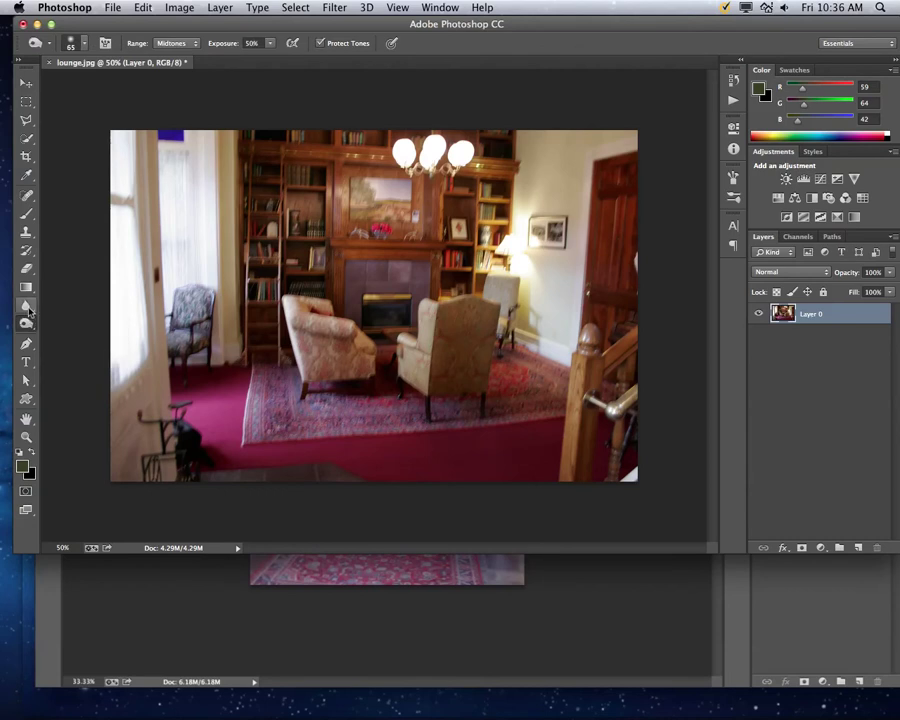
click(28, 307)
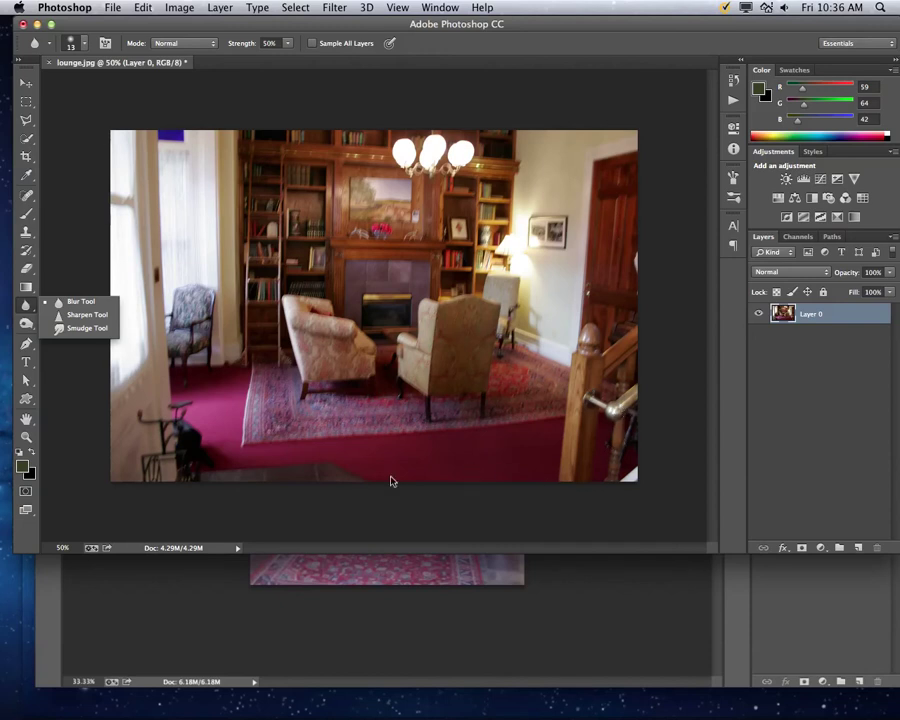
click(78, 314)
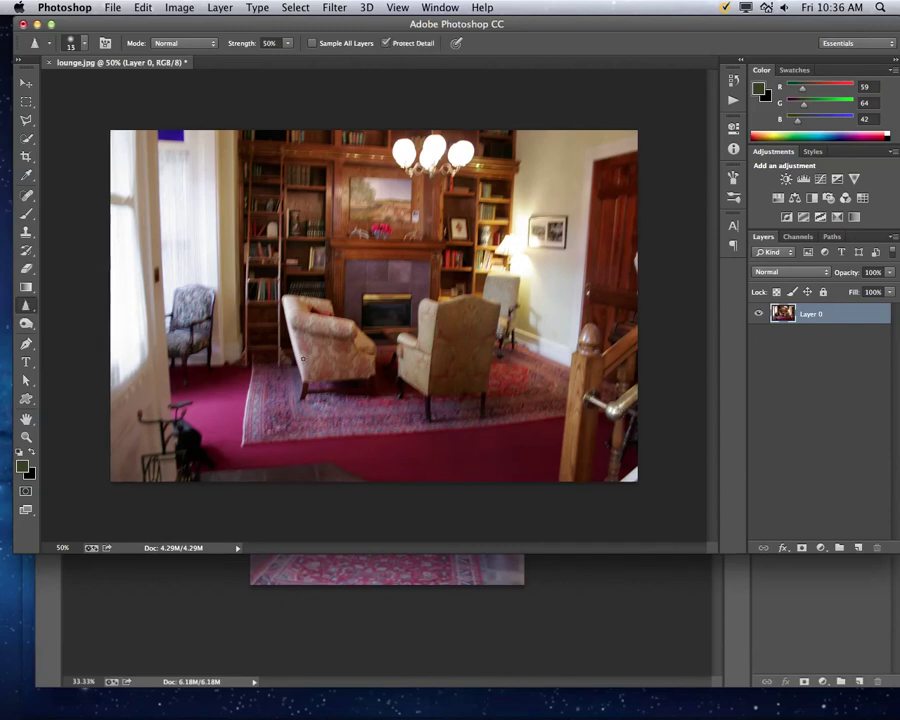
key(bracketright)
key(bracketright)
key(bracketright)
key(bracketright)
key(bracketright)
key(bracketright)
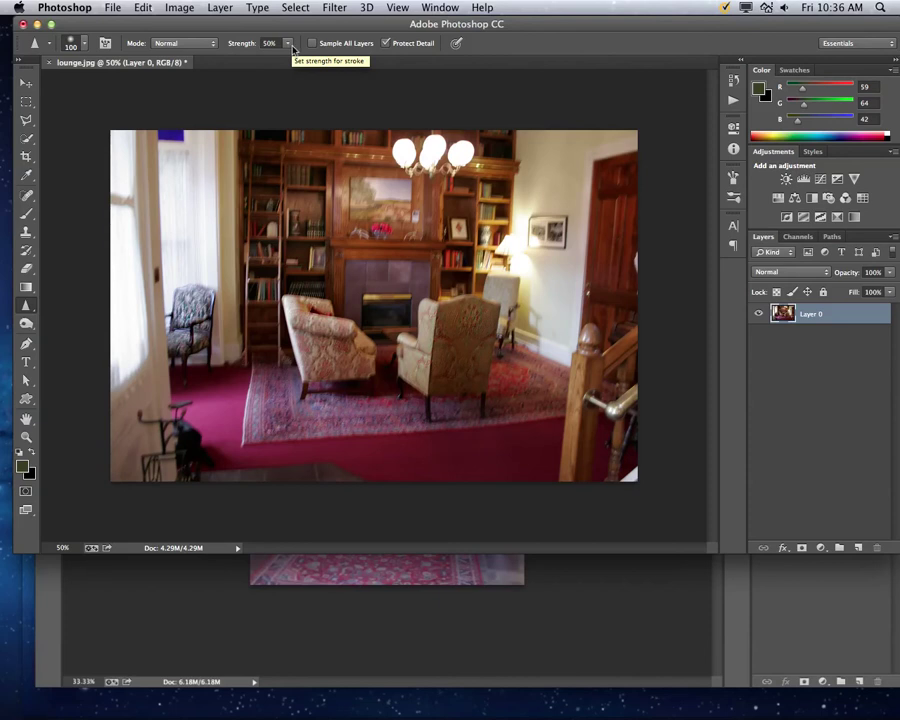
Revert the photo and set the Sharpen tool to Normal mode at 100% strength.
click(113, 10)
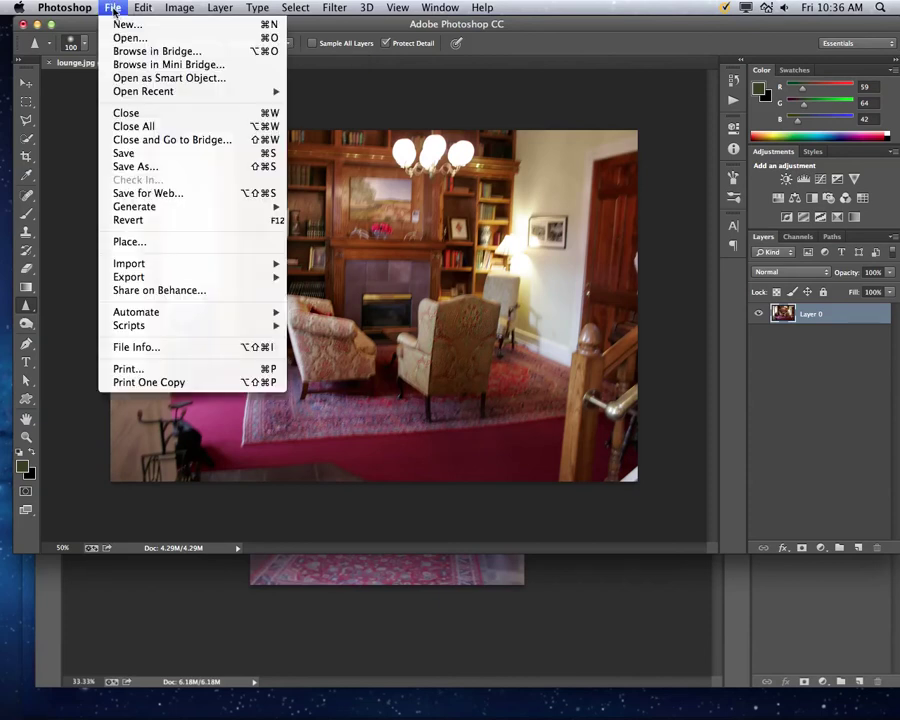
click(147, 221)
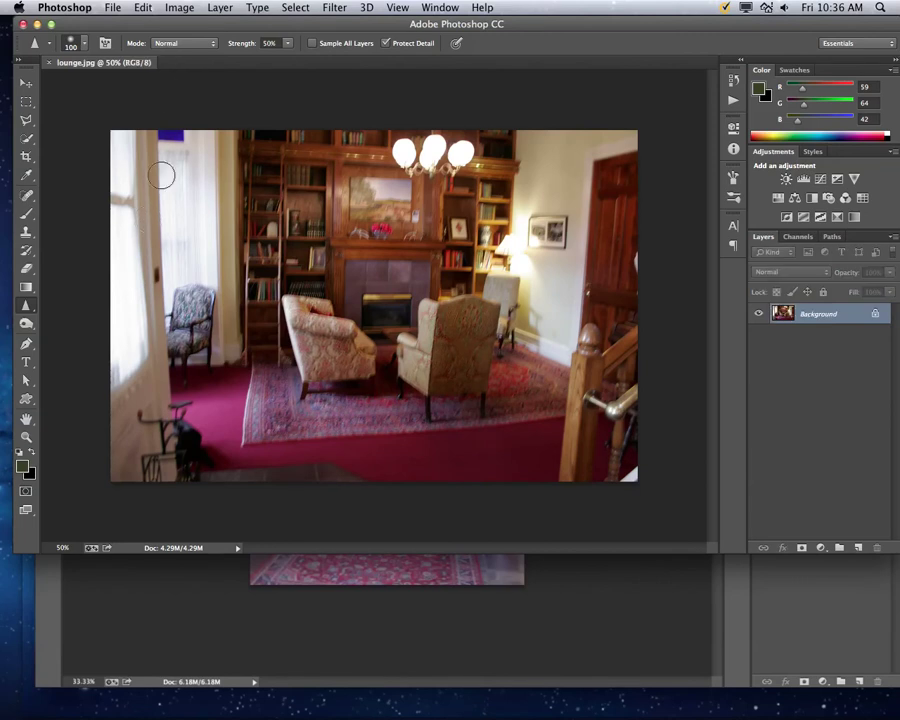
click(211, 45)
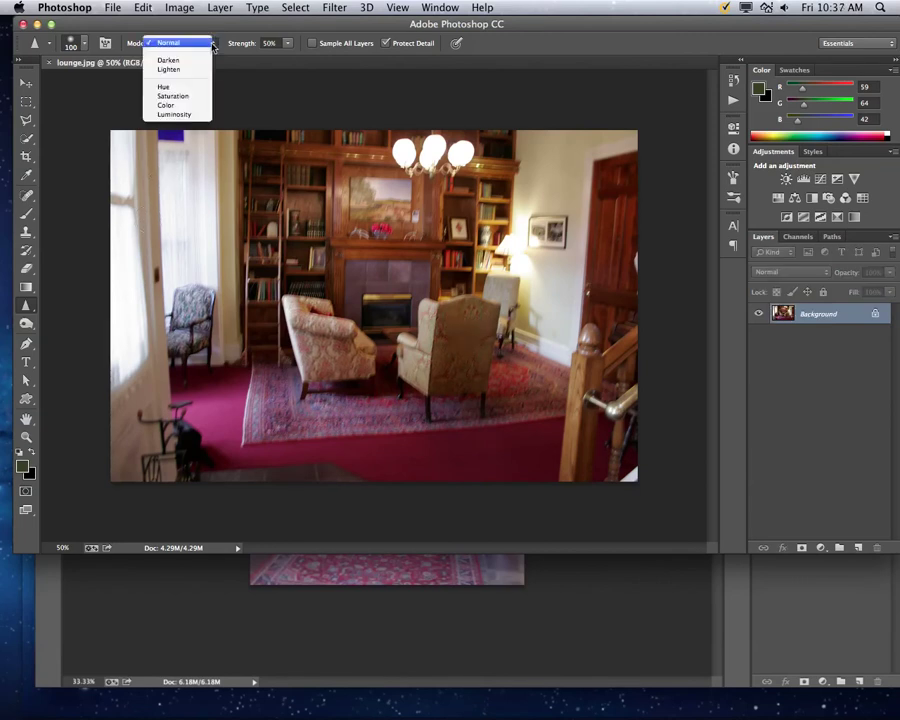
click(75, 118)
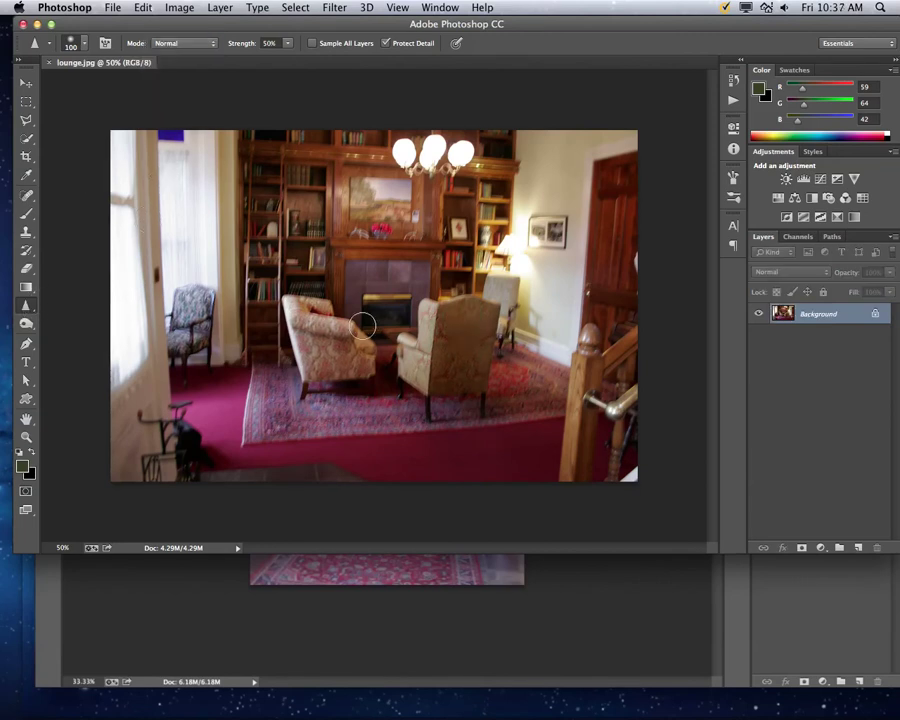
drag(290, 48, 341, 66)
Sharpen across both armchairs, a spot near the lamp, and the left armchair's pattern and cushion.
mouse_move(286, 322)
mouse_down()
mouse_move(422, 380)
mouse_move(427, 369)
mouse_move(442, 383)
mouse_move(470, 372)
mouse_up()
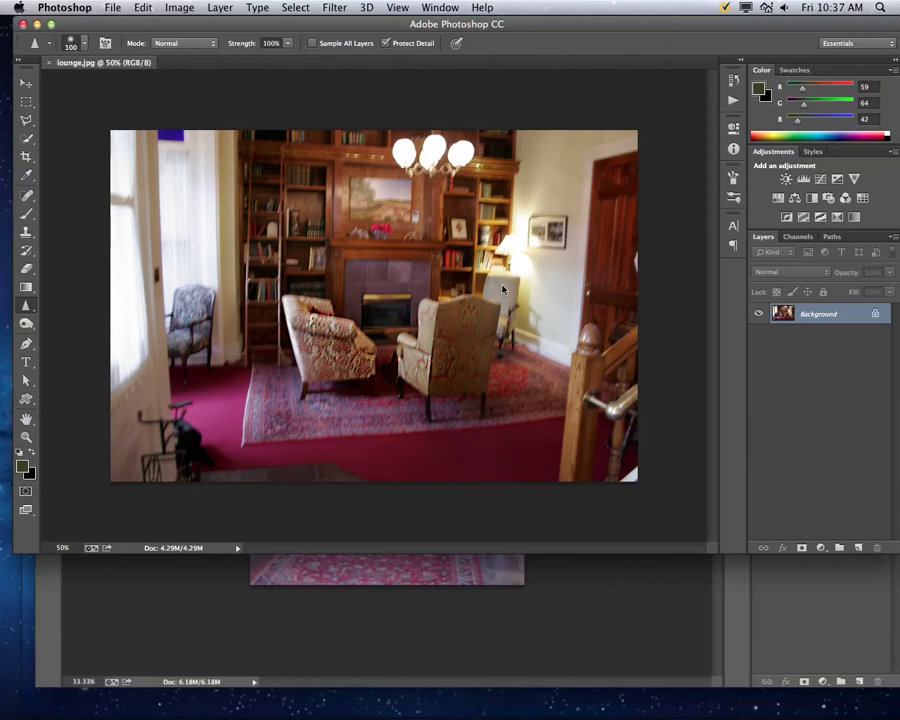
click(502, 287)
mouse_move(324, 361)
mouse_down()
mouse_move(330, 350)
mouse_move(307, 385)
mouse_move(365, 358)
mouse_move(401, 398)
mouse_move(450, 392)
mouse_move(330, 375)
mouse_move(323, 390)
mouse_up()
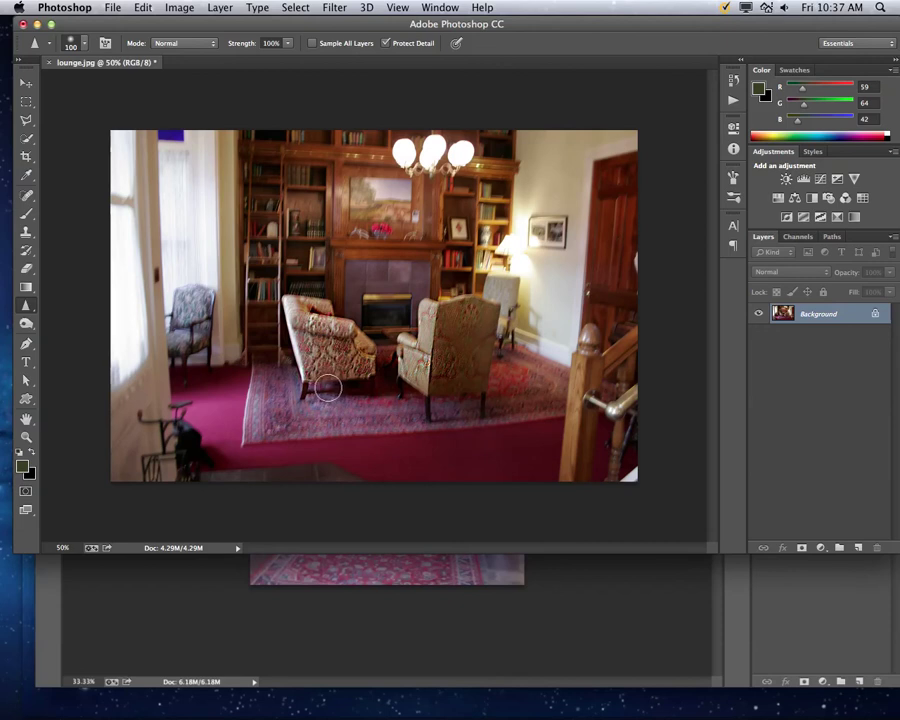
mouse_move(326, 388)
mouse_down()
mouse_move(348, 366)
mouse_move(341, 356)
mouse_up()
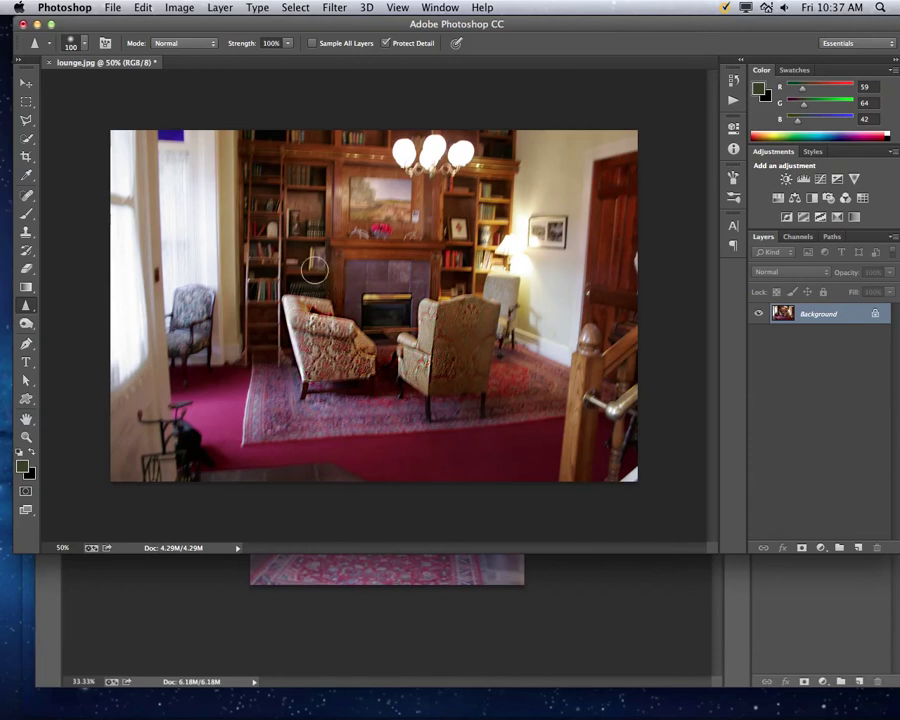
Revert the photo, set Sharpen strength to 50%, and sharpen the rug before the left armchair.
click(113, 8)
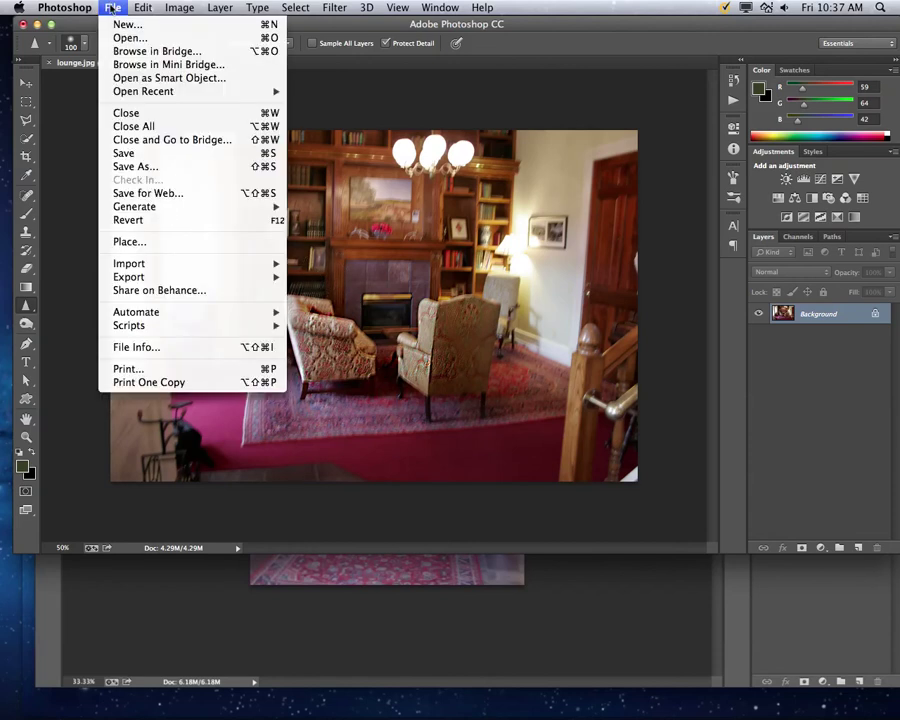
click(145, 219)
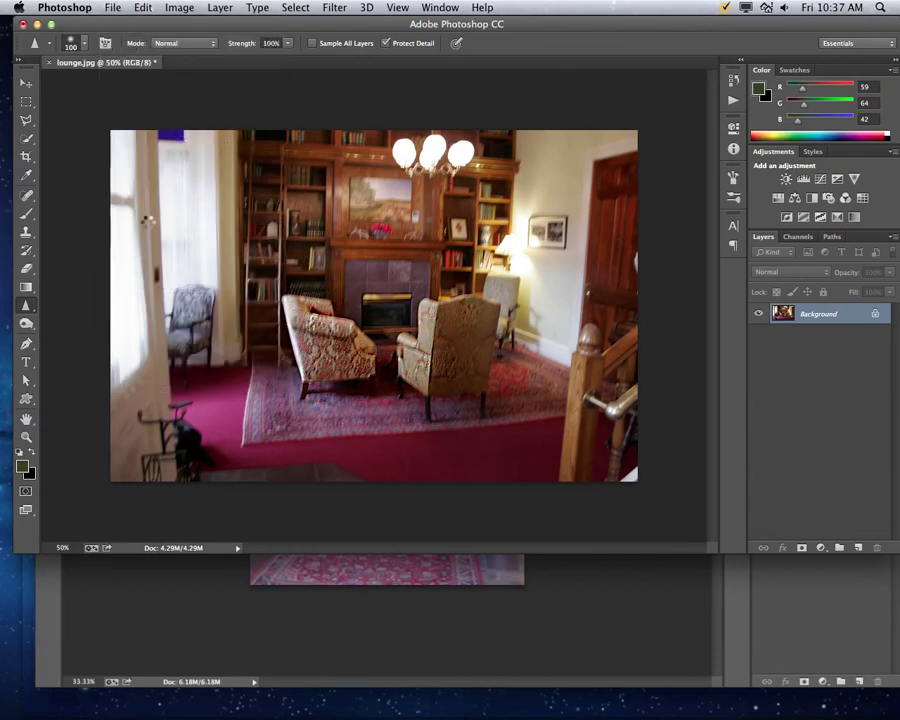
click(287, 43)
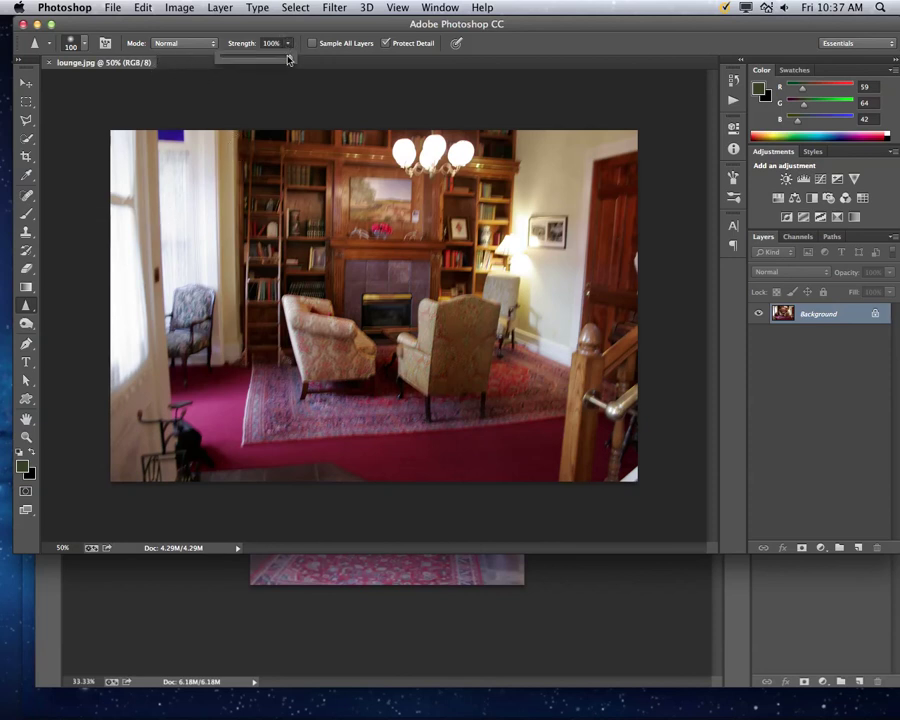
drag(288, 59, 258, 61)
click(216, 236)
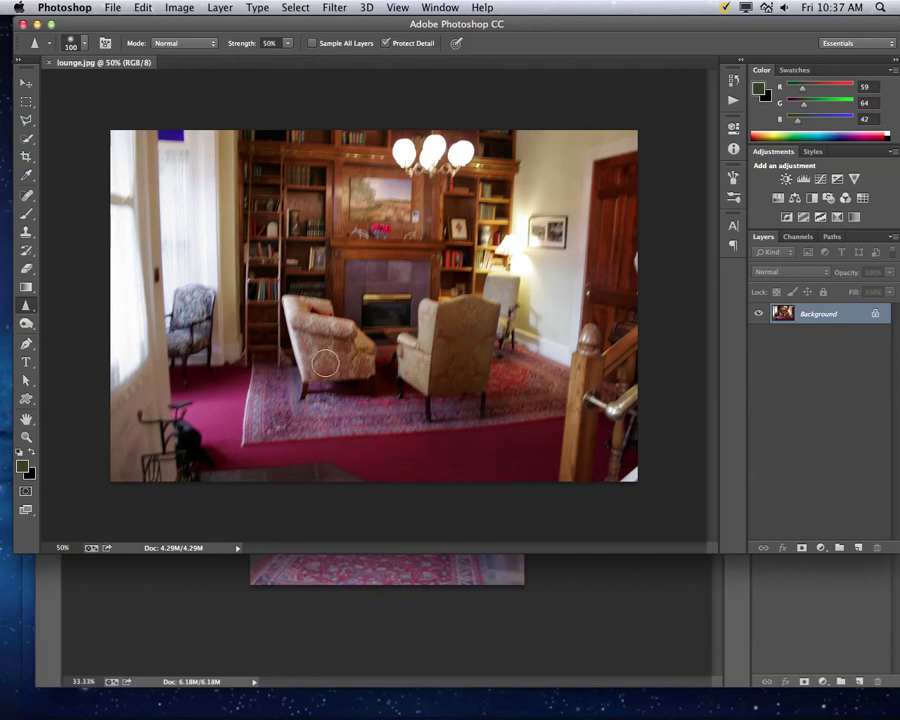
drag(307, 380, 412, 362)
click(31, 308)
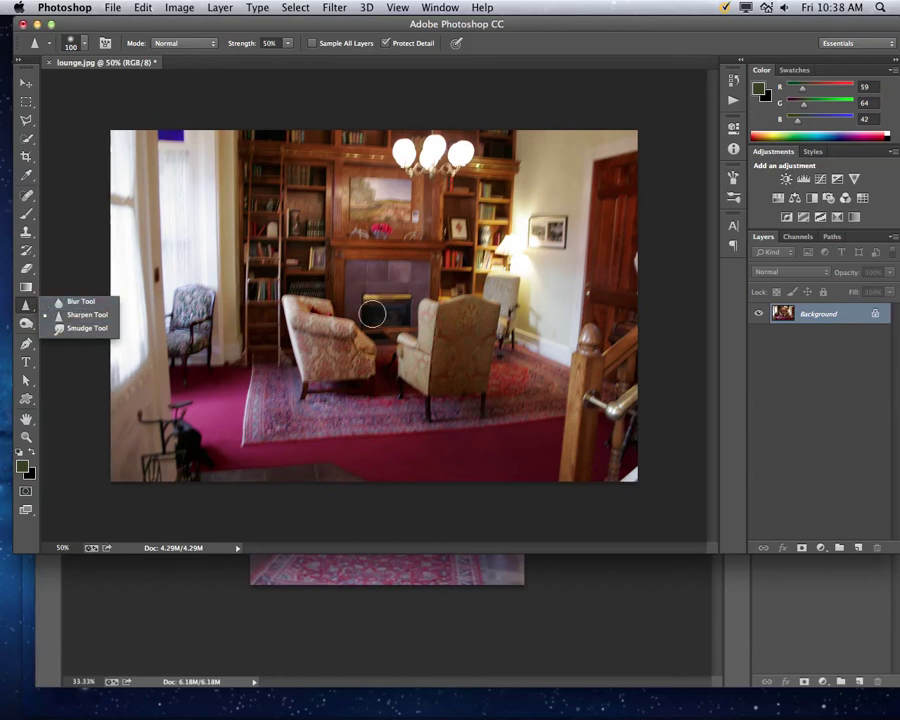
Look over the Filter > Sharpen submenu without applying a filter.
click(335, 8)
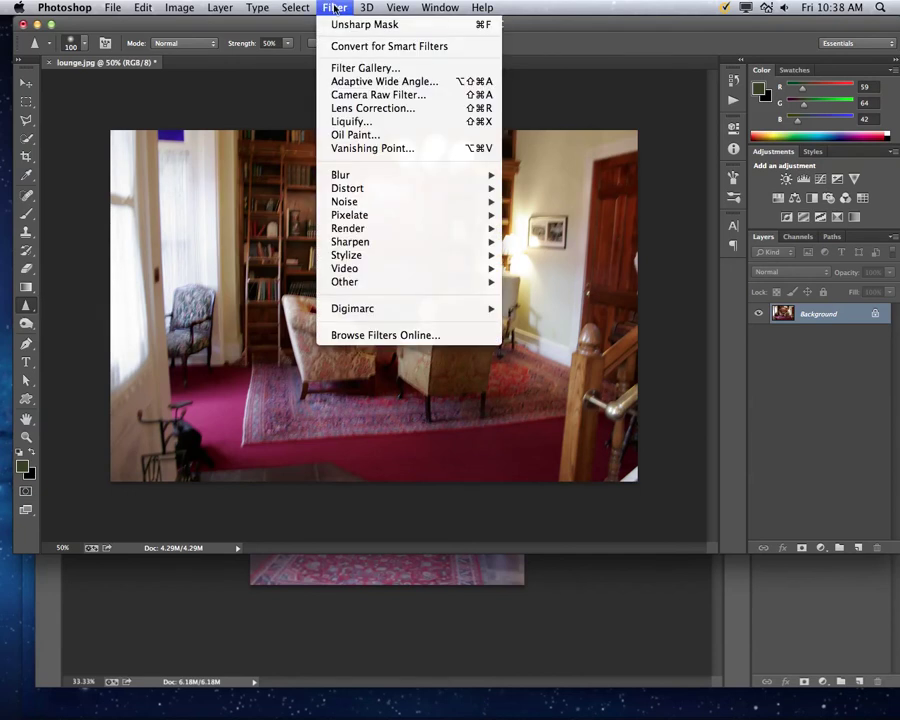
mouse_move(357, 180)
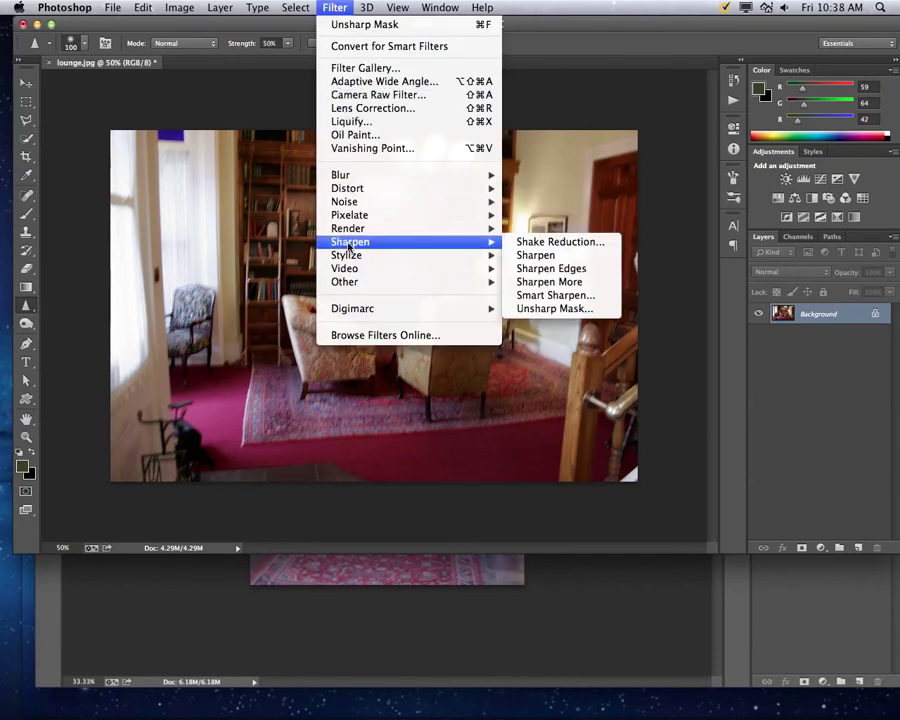
click(208, 241)
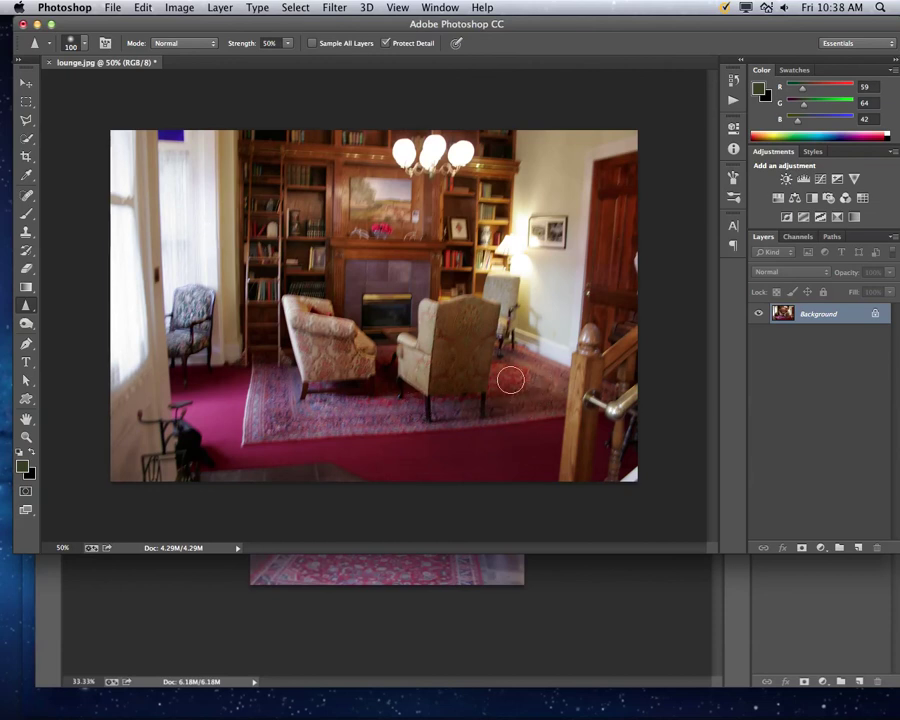
Sharpen the carpet right of the right armchair, then minimize lounge.jpg to reveal stair.jpg.
drag(528, 383, 522, 382)
mouse_move(561, 397)
mouse_down()
mouse_move(496, 354)
mouse_move(482, 394)
mouse_up()
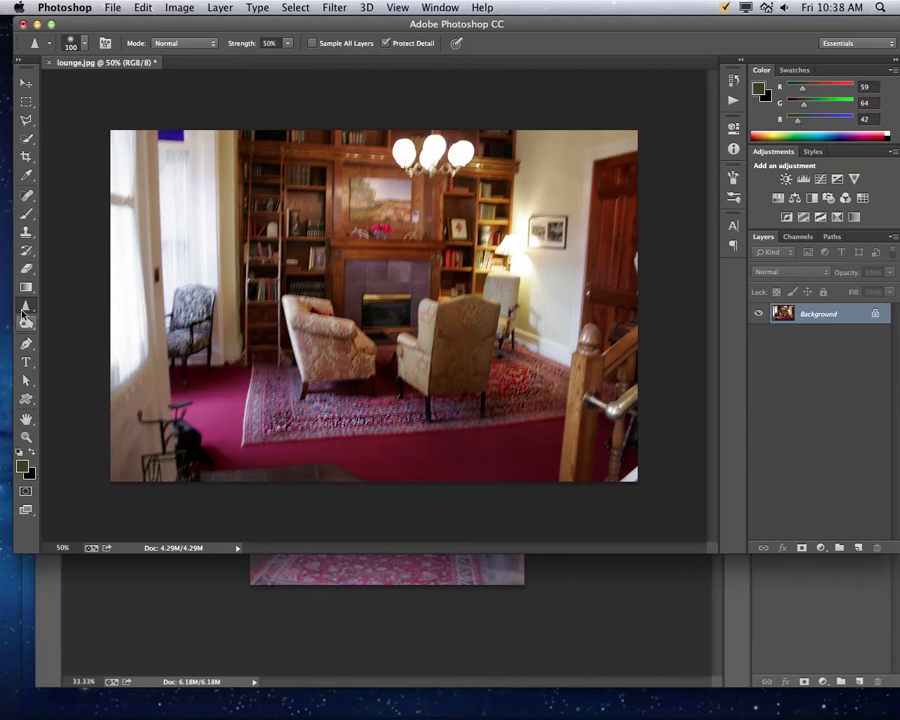
click(37, 23)
mouse_move(723, 690)
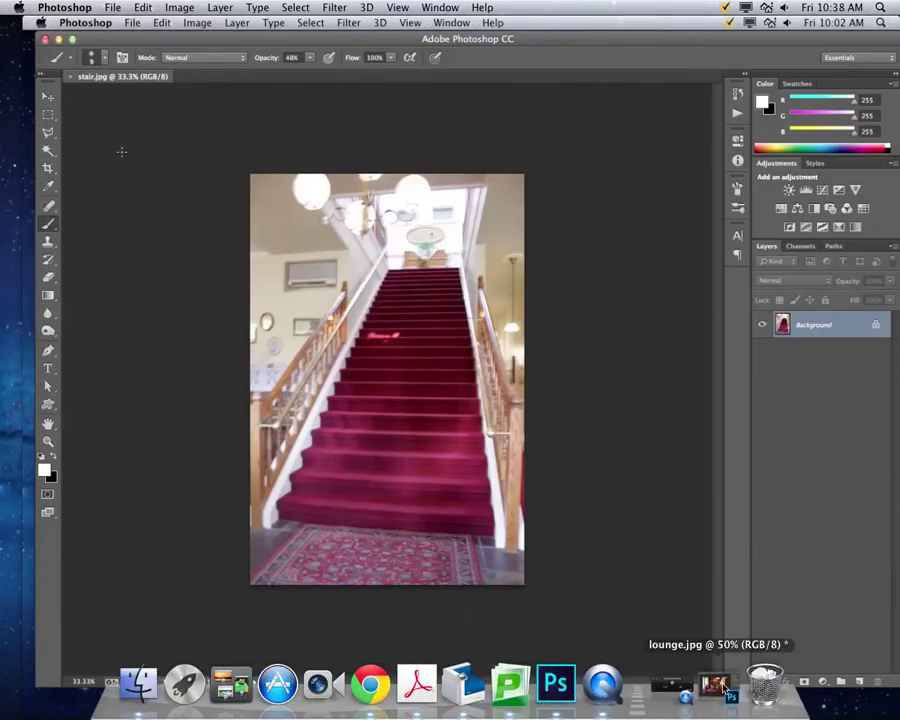